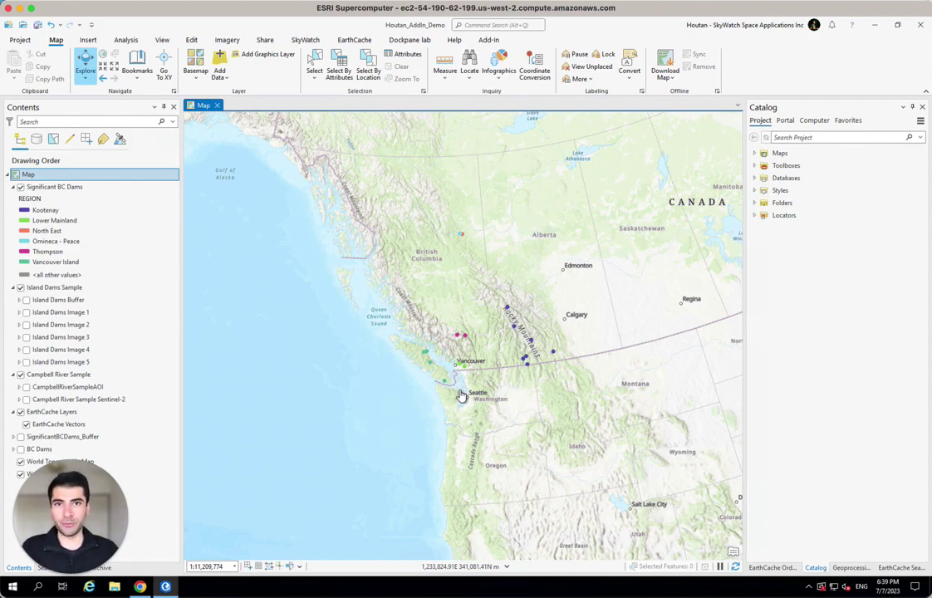
- Review the SkyWatch EarthCache sign-up form, then open the EarthCache for ArcGIS Pro marketplace listing
left_click(140, 586)
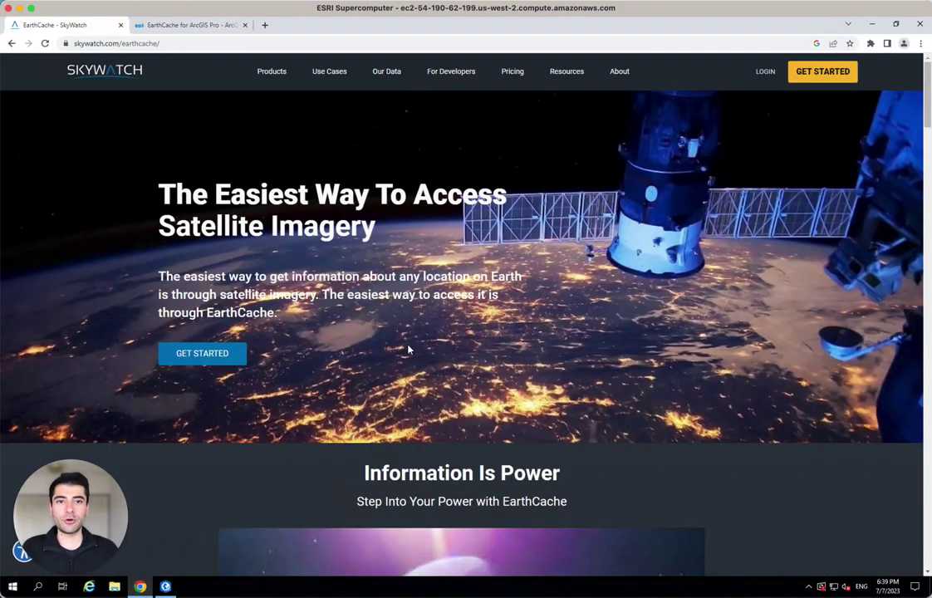
left_click(226, 356)
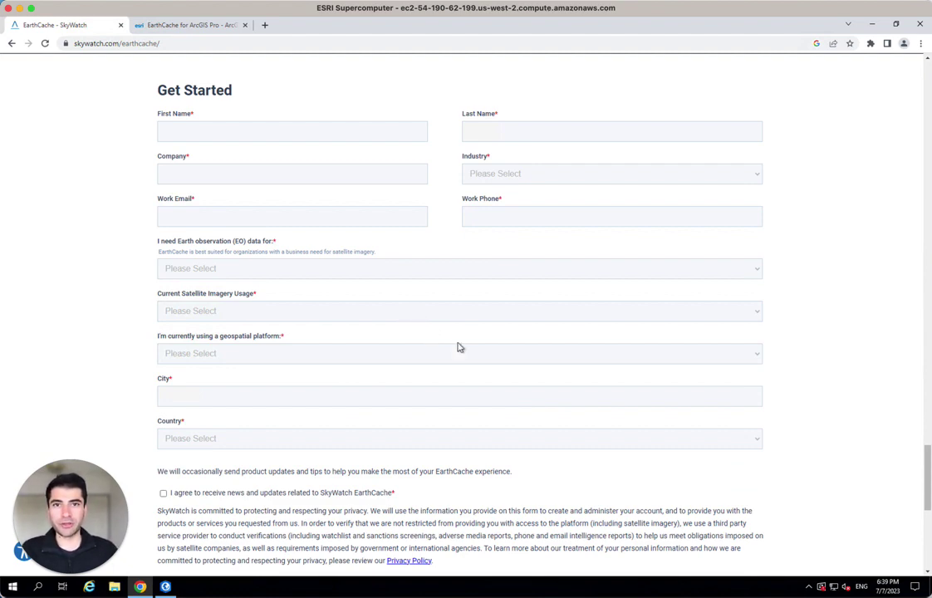
left_click(193, 26)
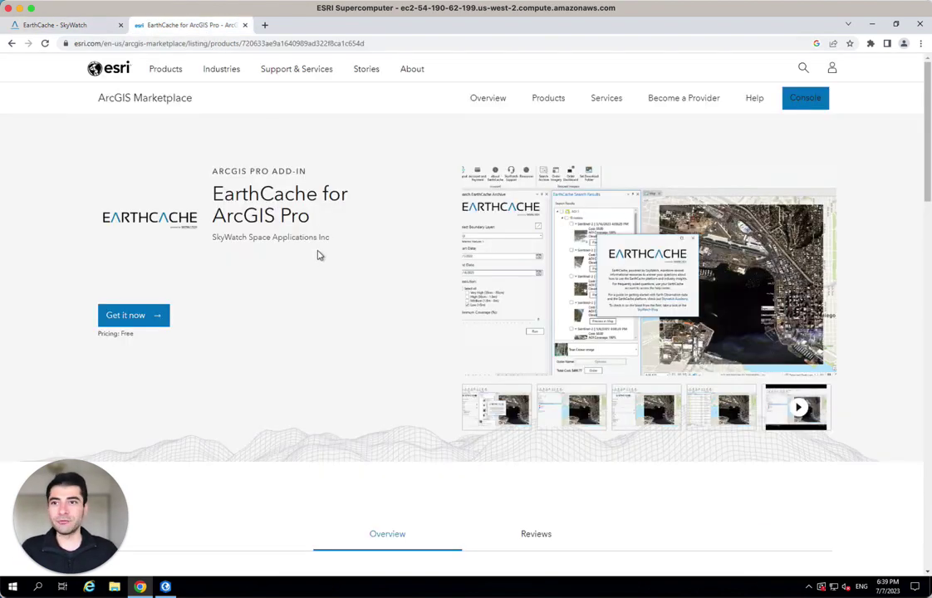
- Zoom the ArcGIS Pro map from British Columbia in to the dam near Campbell River
left_click(165, 587)
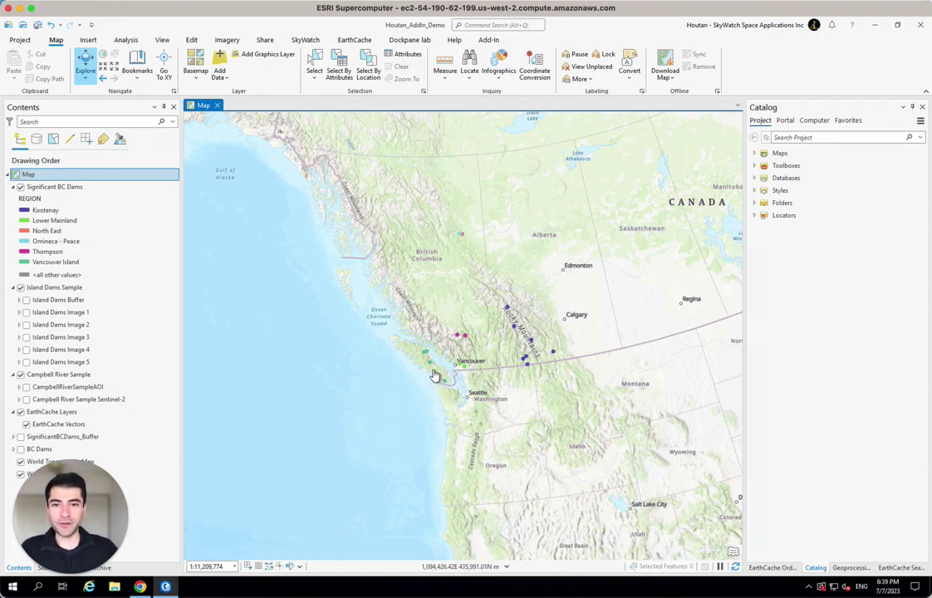
scroll(427, 368, "up", 3)
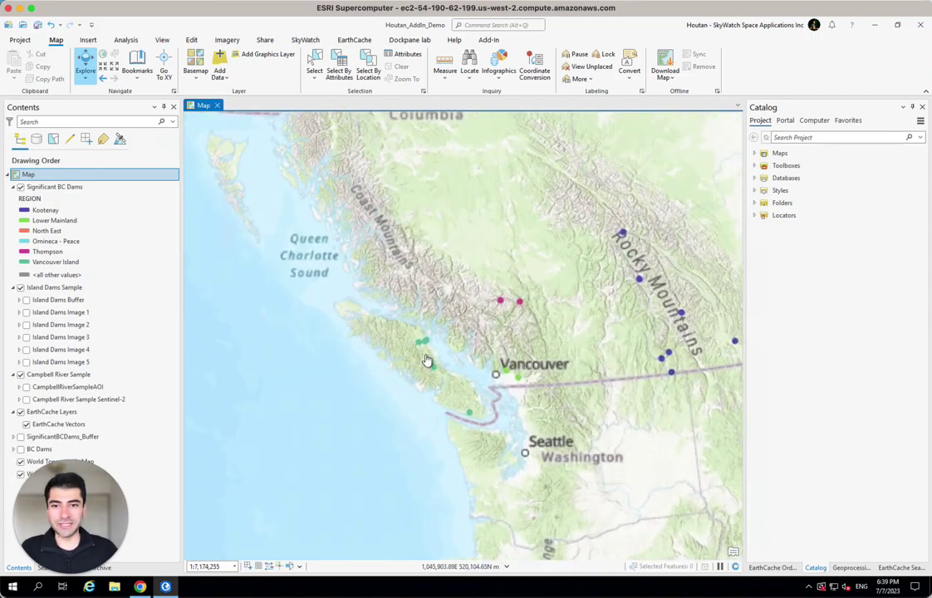
scroll(426, 361, "up", 5)
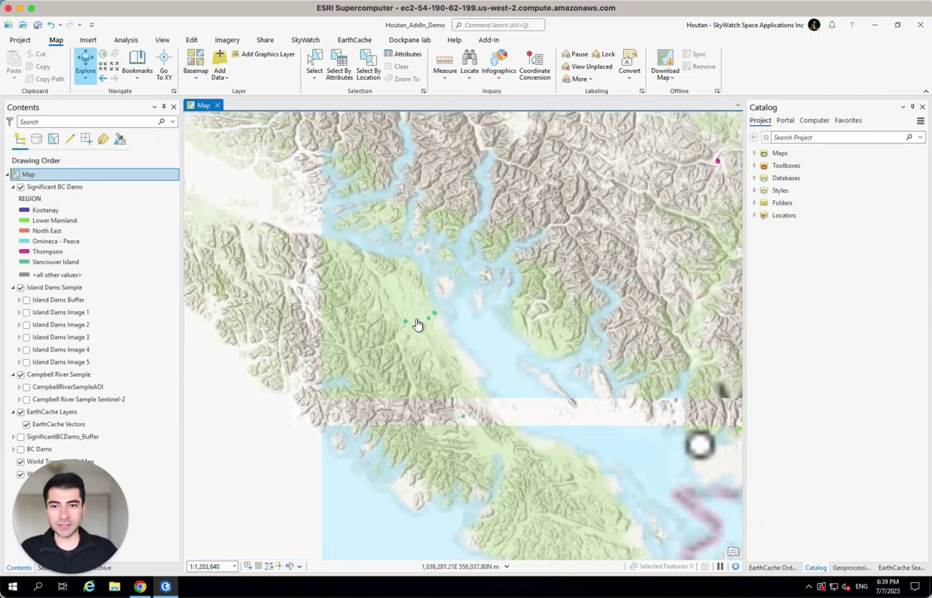
scroll(417, 325, "up", 6)
left_click_drag(408, 355, 495, 329)
scroll(377, 378, "up", 2)
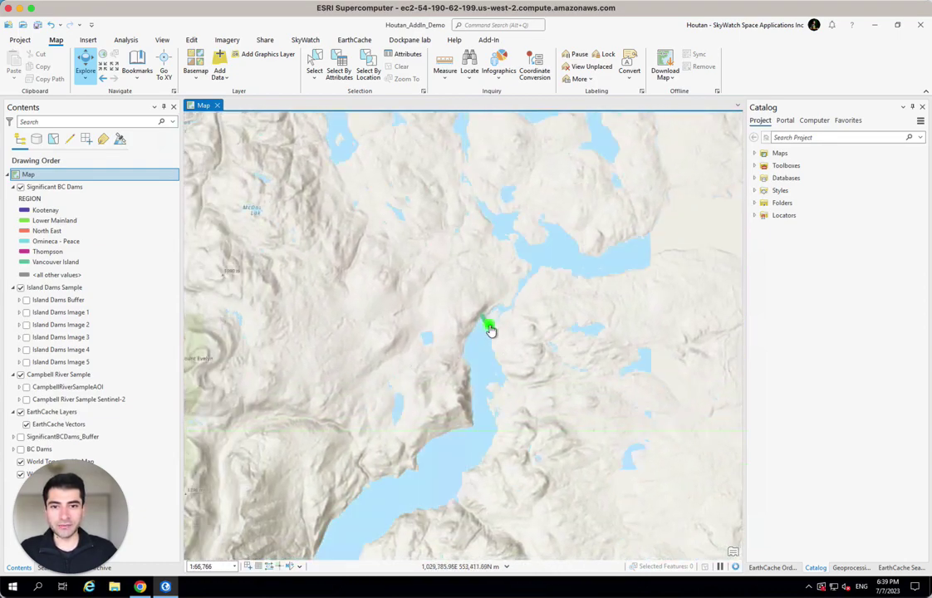
left_click(491, 329)
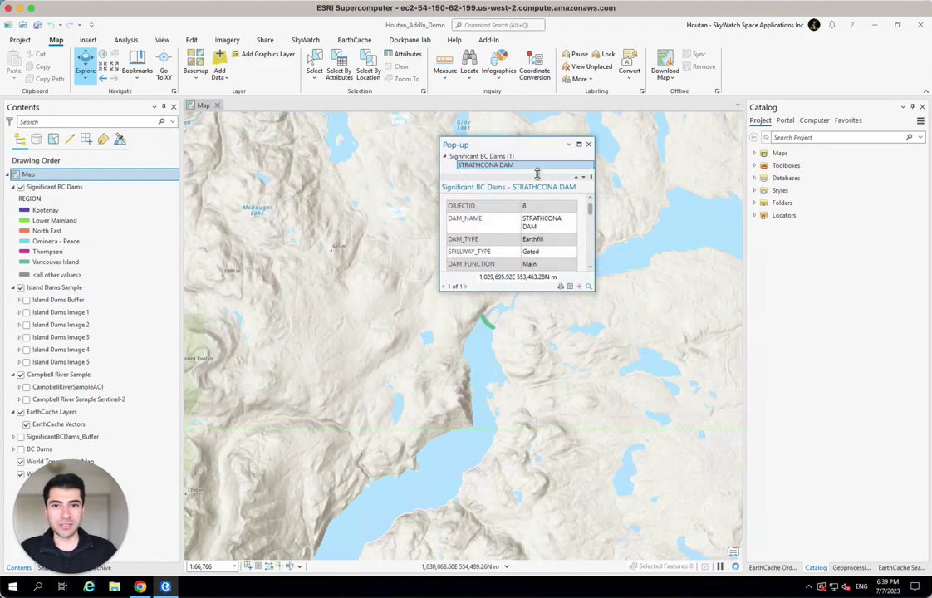
left_click(588, 144)
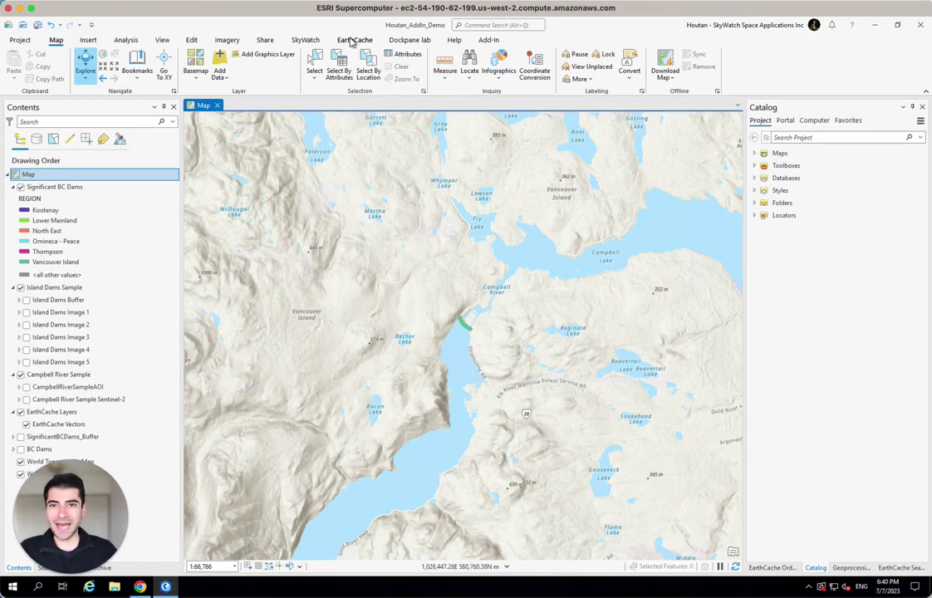
- Bring up the Search EarthCache Archive pane from the EarthCache ribbon's Search Archive tool
left_click(352, 41)
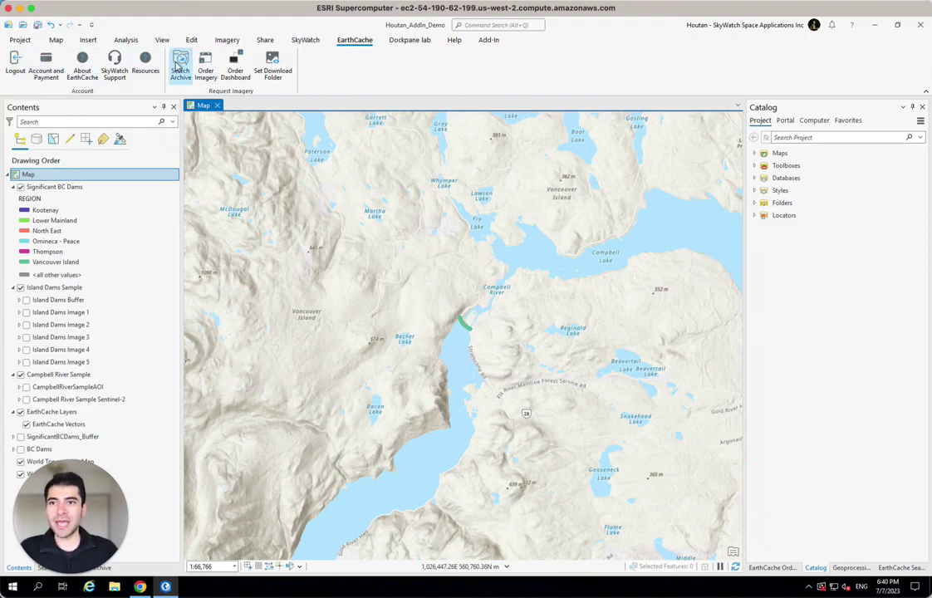
left_click(180, 67)
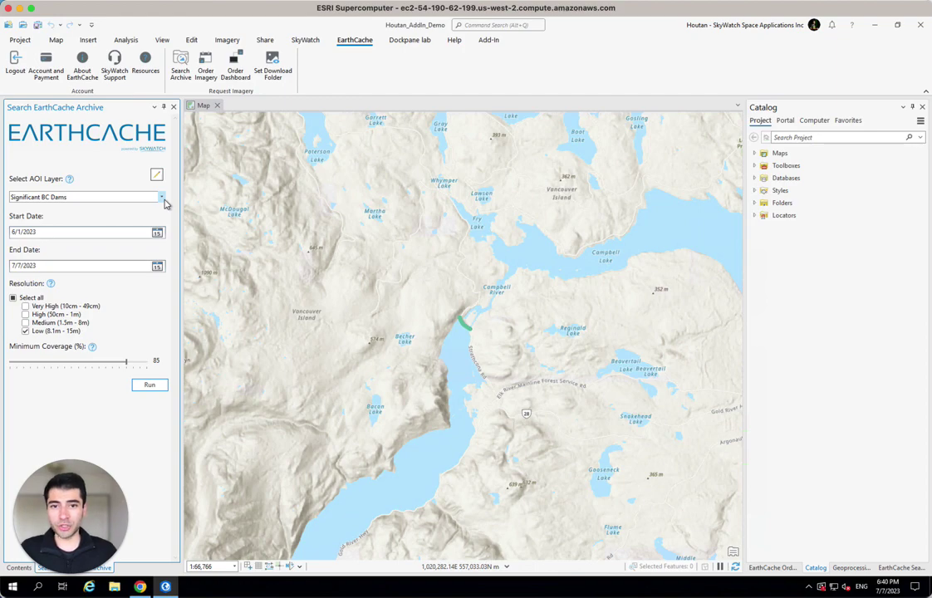
- Sketch a four-corner AOI polygon around Strathcona Dam and its surrounding lakes
left_click(156, 175)
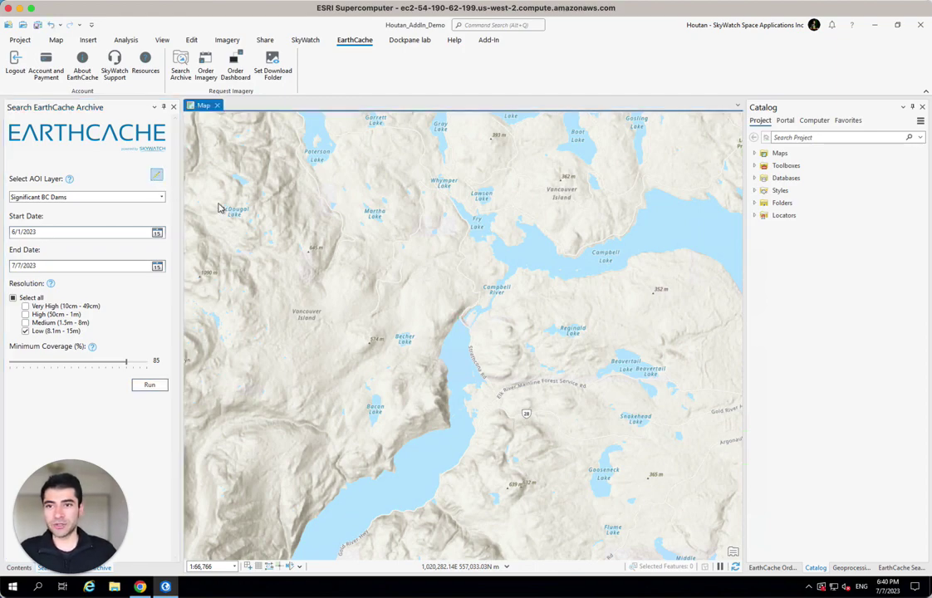
left_click(259, 176)
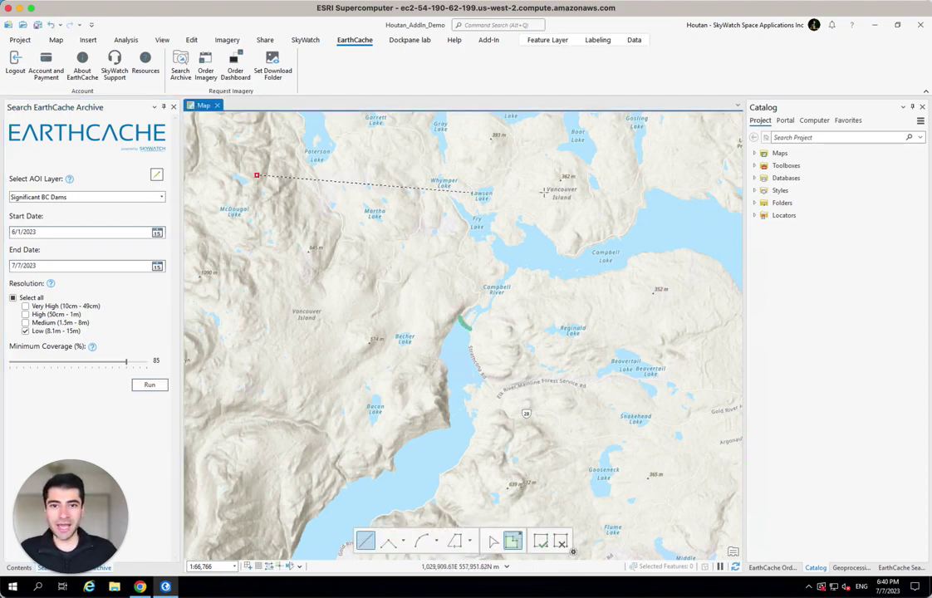
left_click(689, 177)
left_click(671, 523)
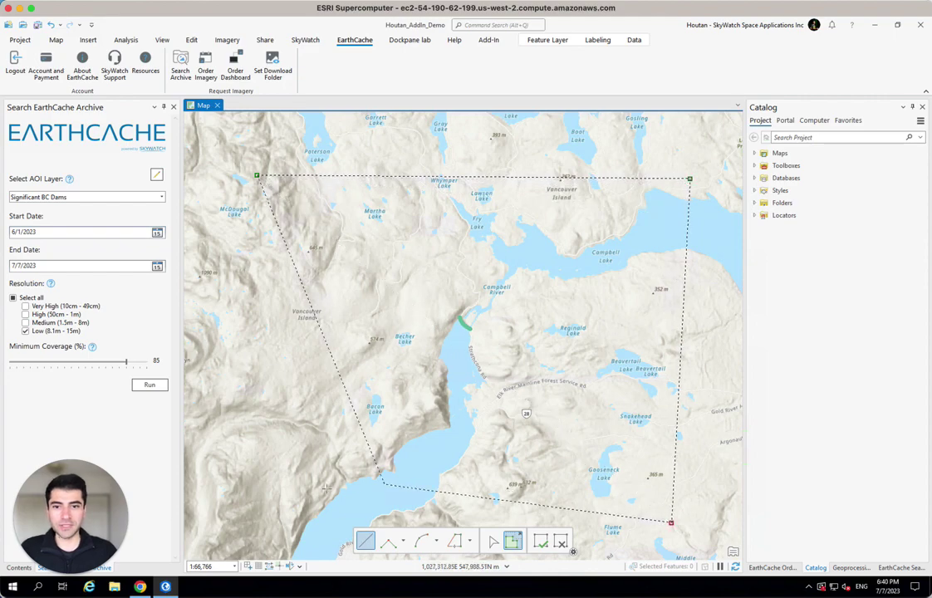
double_click(290, 492)
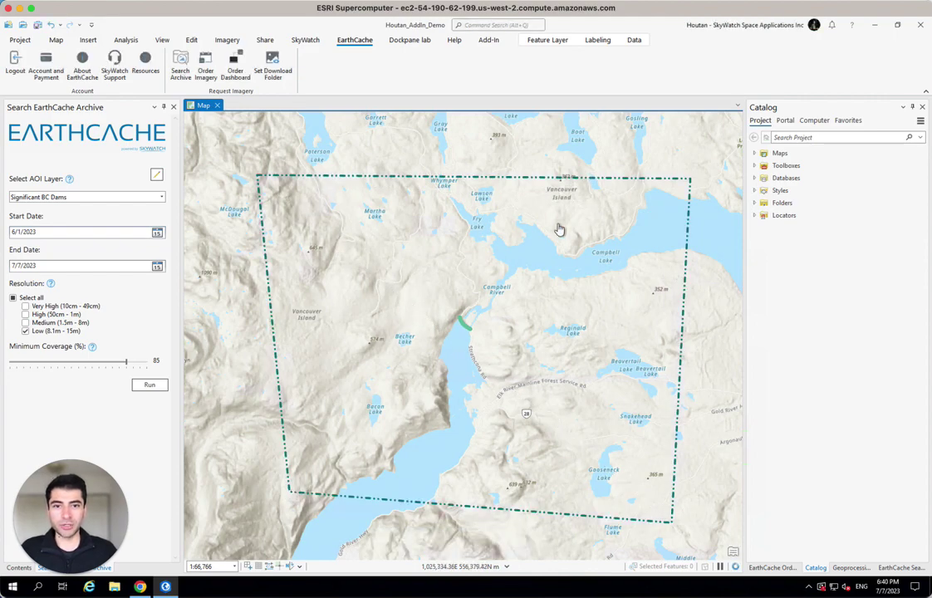
- Choose EarthCache User AOI as the search layer and June 1, 2023 as the start date
left_click(154, 198)
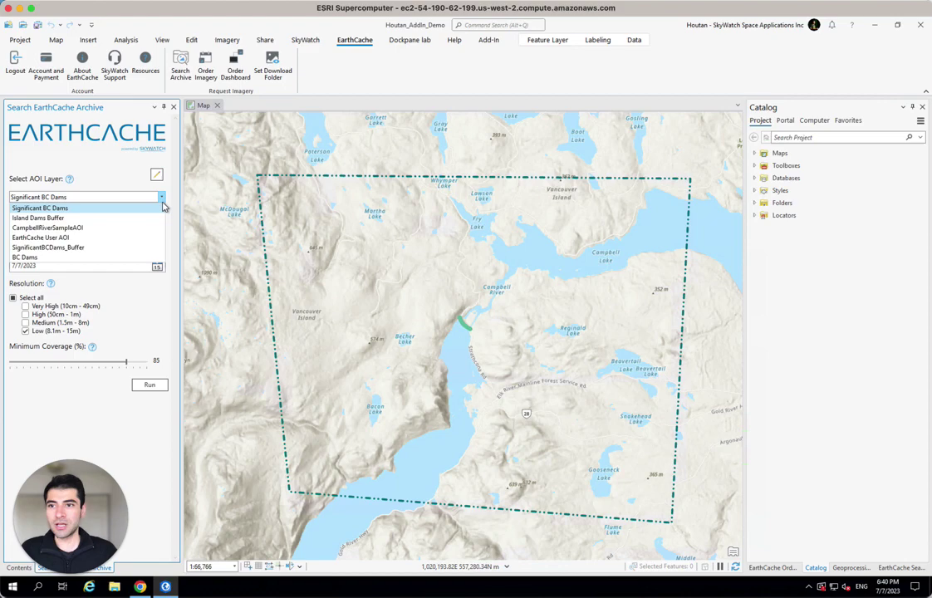
left_click(46, 238)
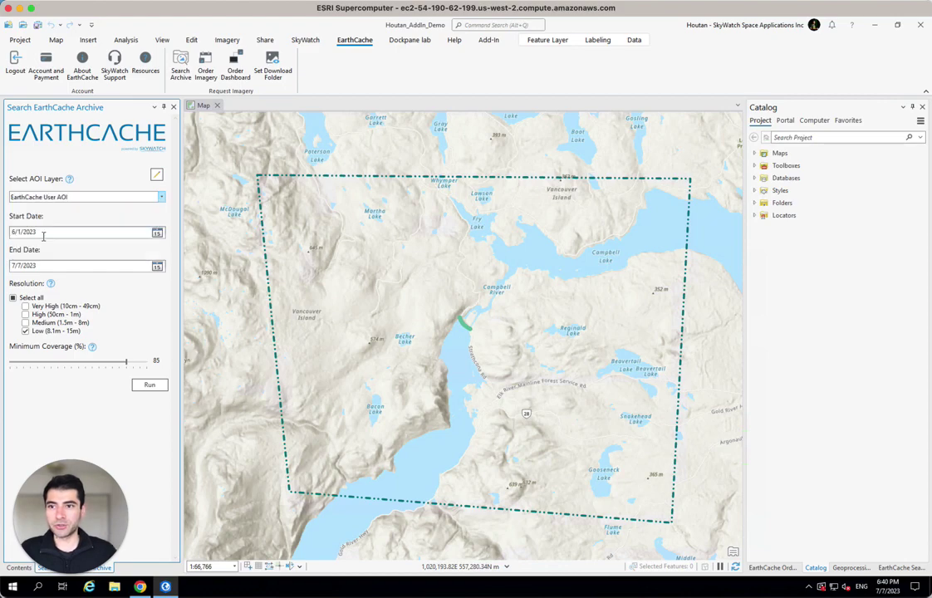
left_click(157, 234)
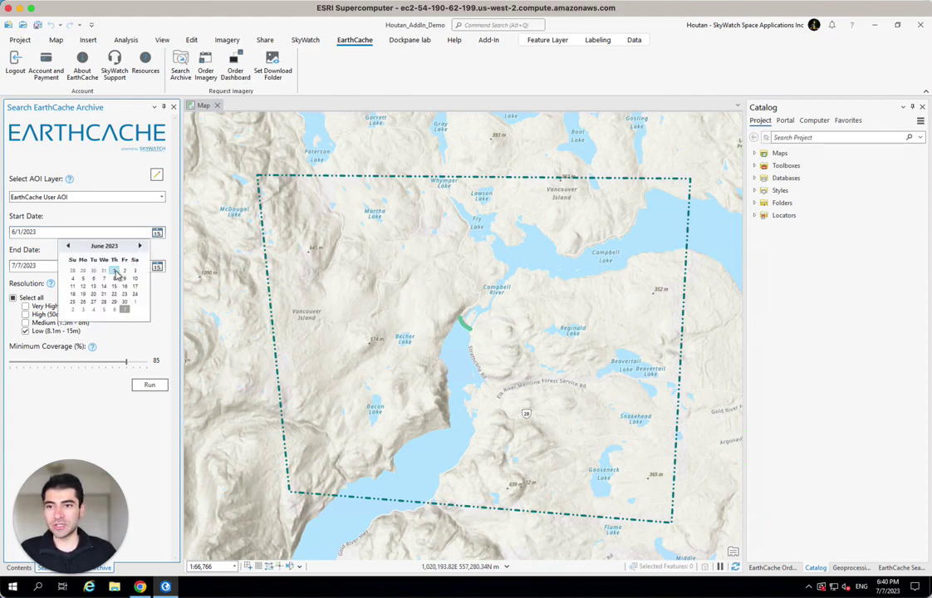
left_click(115, 272)
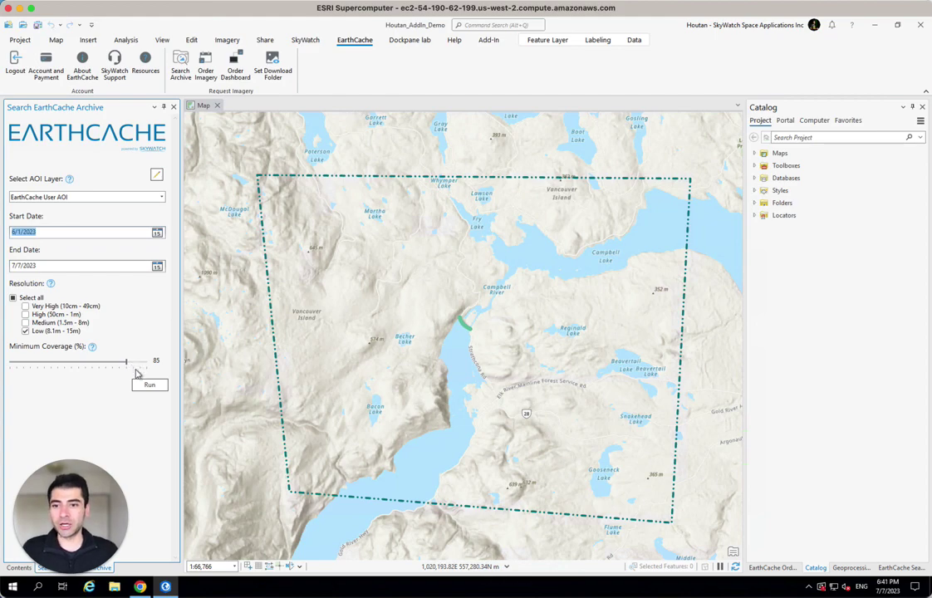
- Run the archive search and review the free 10 m Sentinel-2 scenes dated 6/5–7/5/2023
left_click(143, 385)
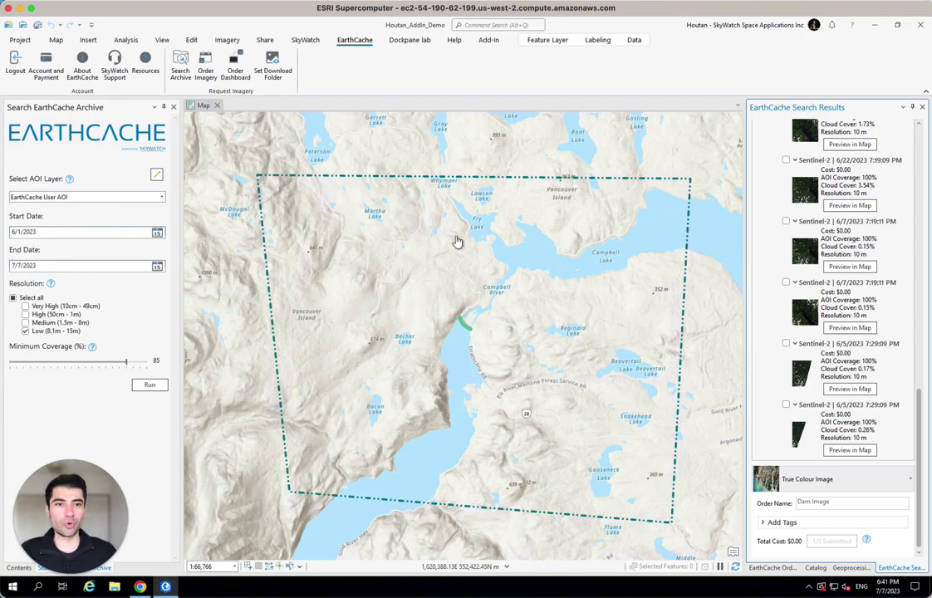
scroll(919, 371, "up", 1)
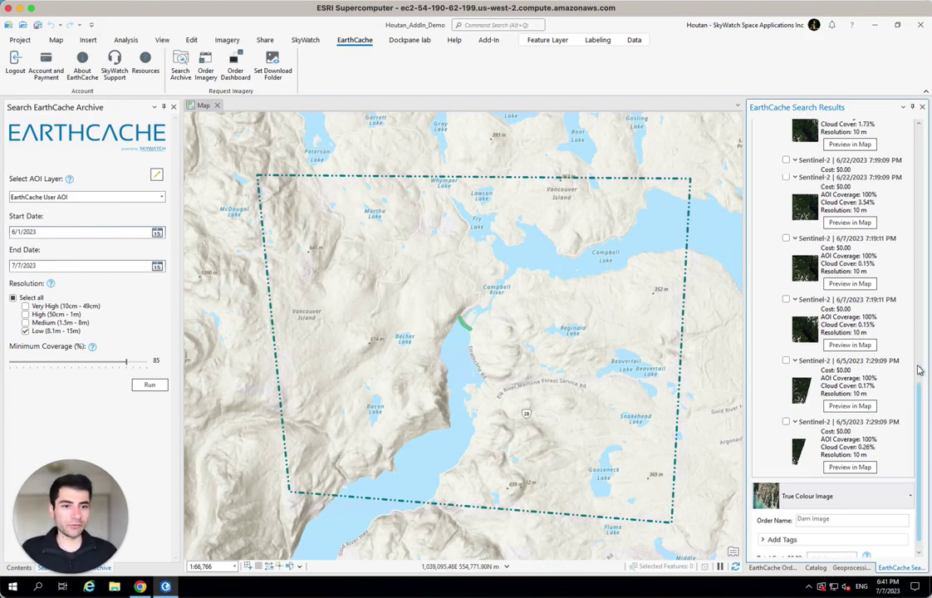
scroll(920, 371, "up", 15)
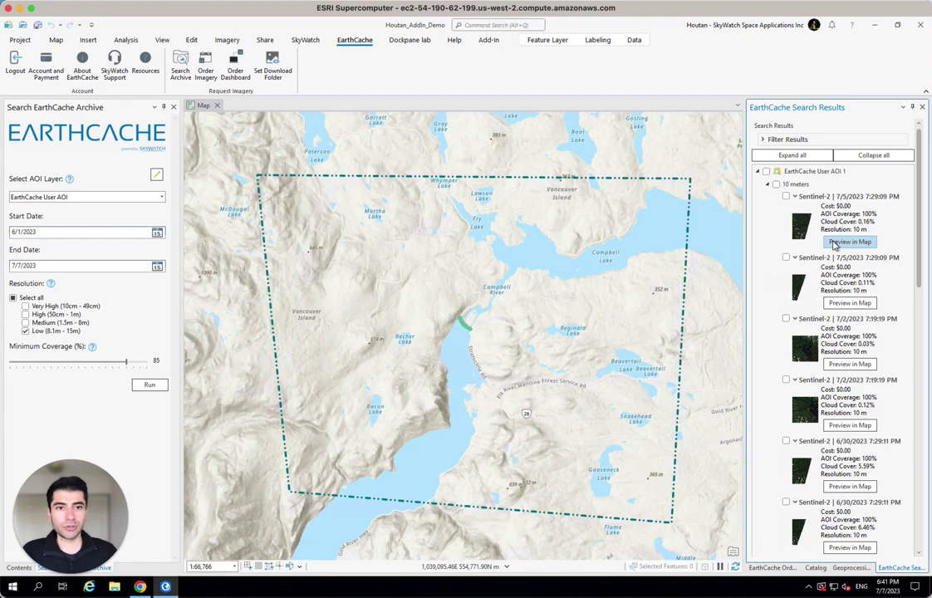
- Preview both 7/5/2023 Sentinel-2 scenes on the map, ending on the 0.11% cloud-cover scene
left_click(850, 241)
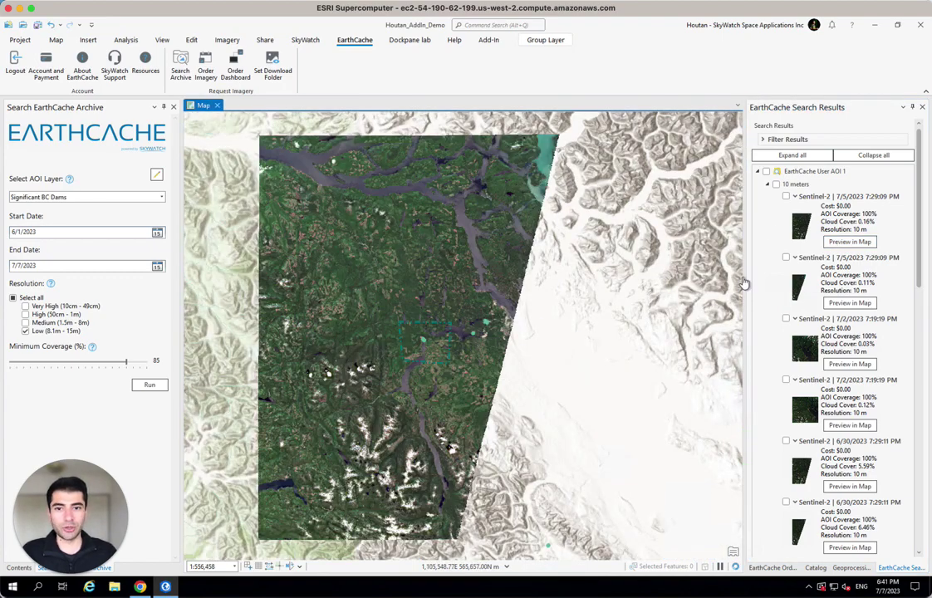
left_click(850, 304)
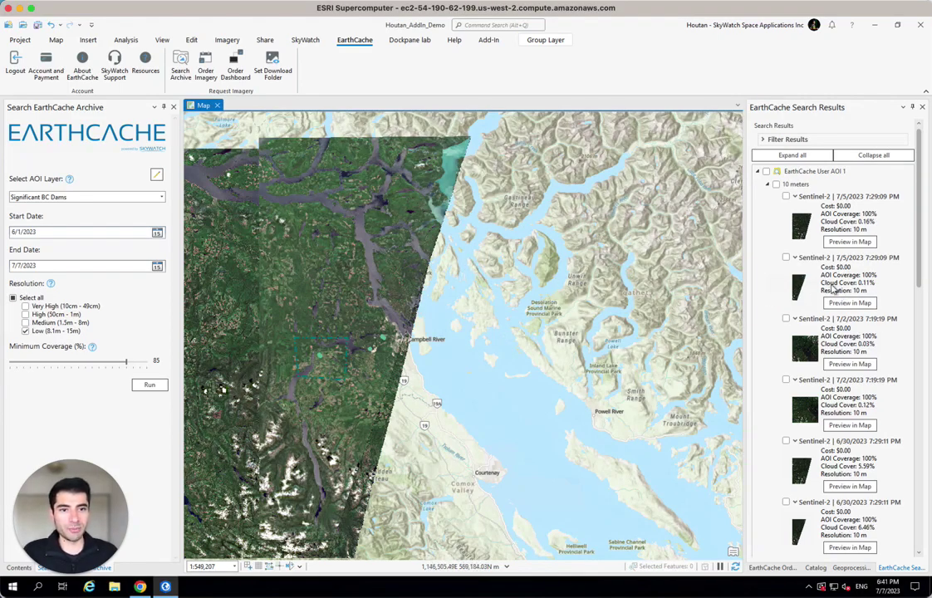
scroll(787, 261, "down", 1)
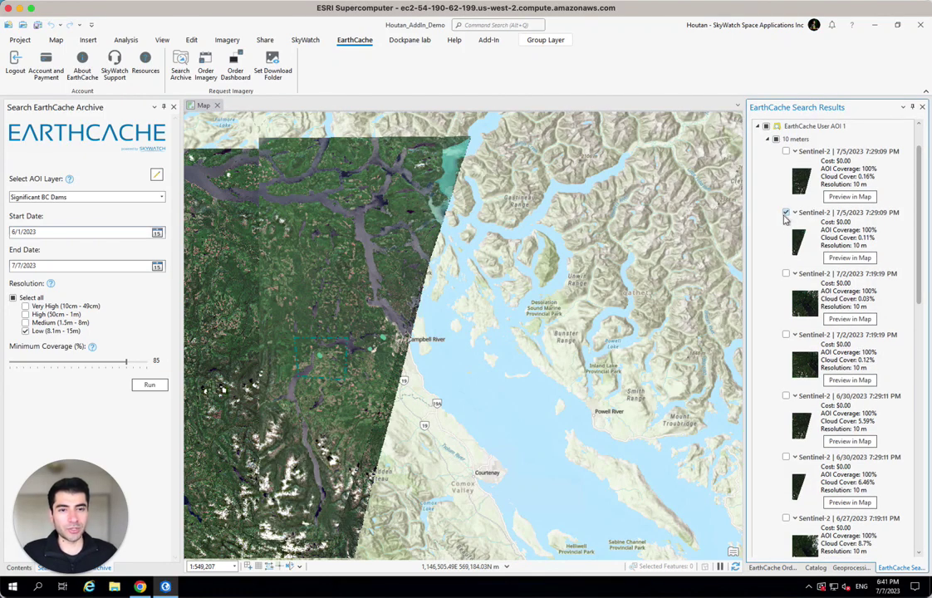
- Rename the order to 'S.D. Image' and submit the free Sentinel-2 order
scroll(790, 250, "down", 10)
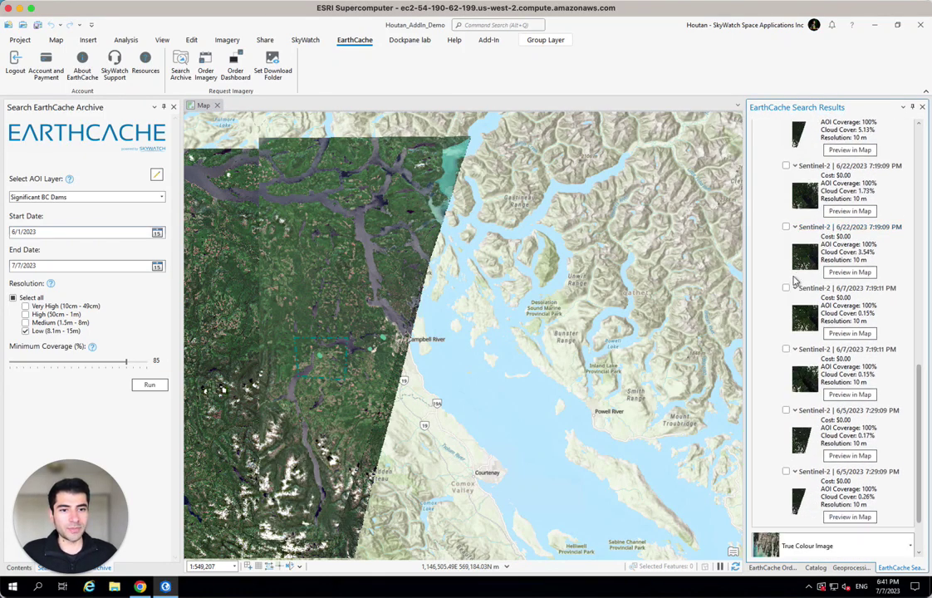
scroll(795, 283, "down", 3)
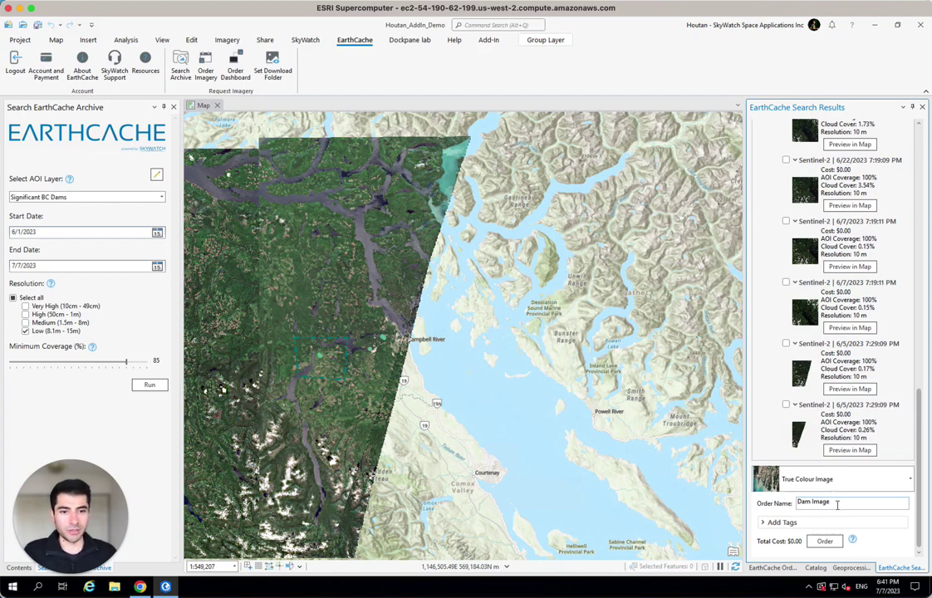
left_click_drag(838, 504, 766, 509)
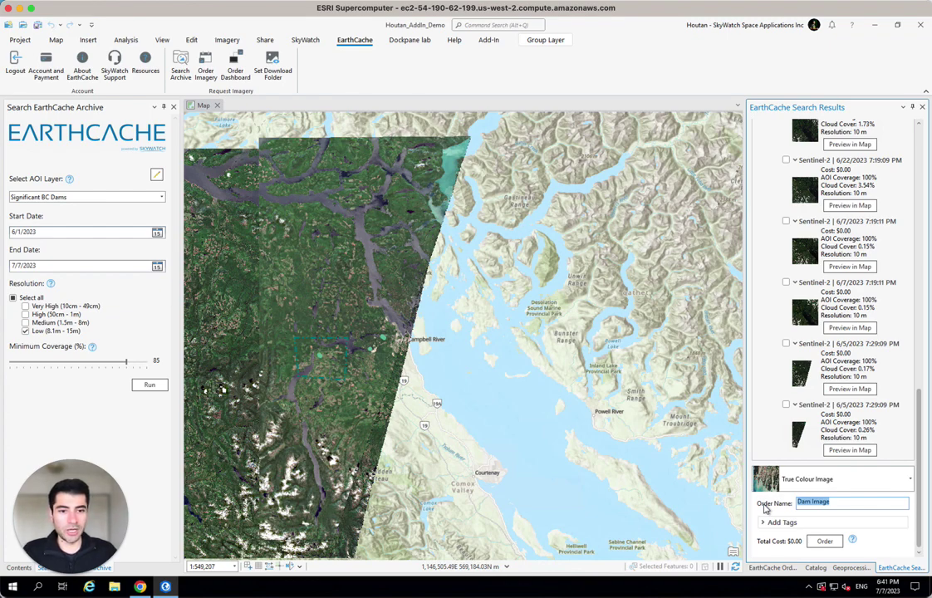
type("S.D.")
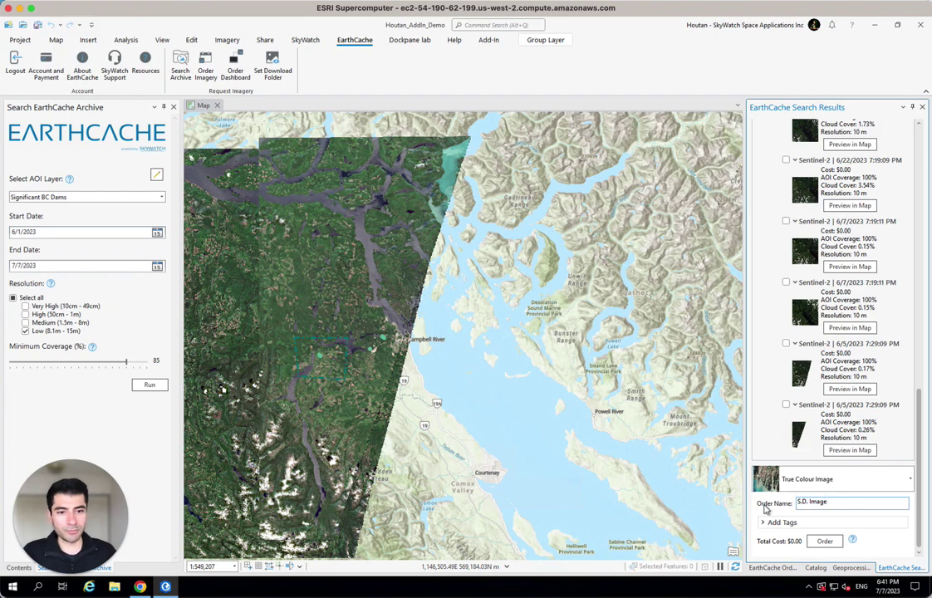
left_click(824, 541)
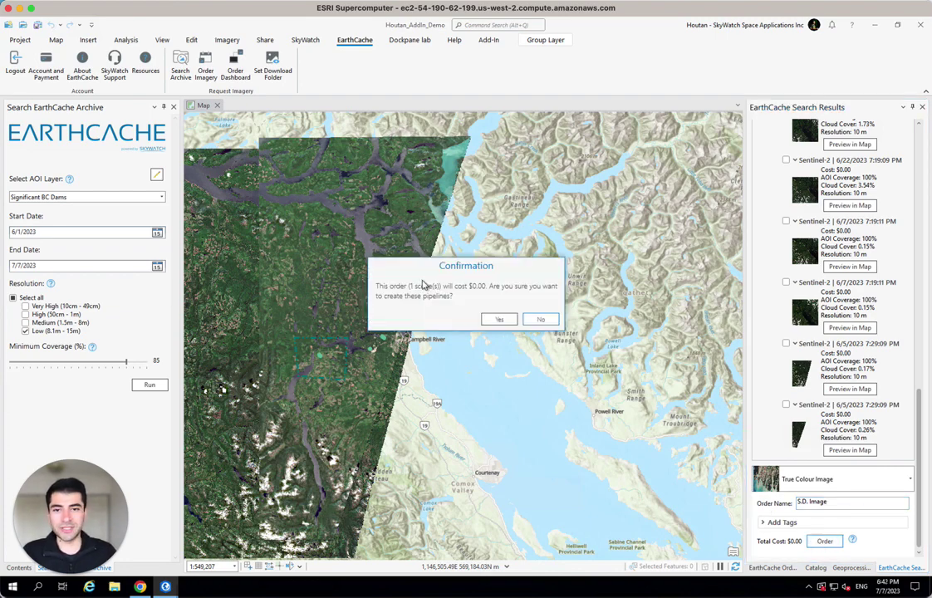
- Confirm the $0.00 order so it shows as pending in the EarthCache Order Dashboard
left_click(495, 319)
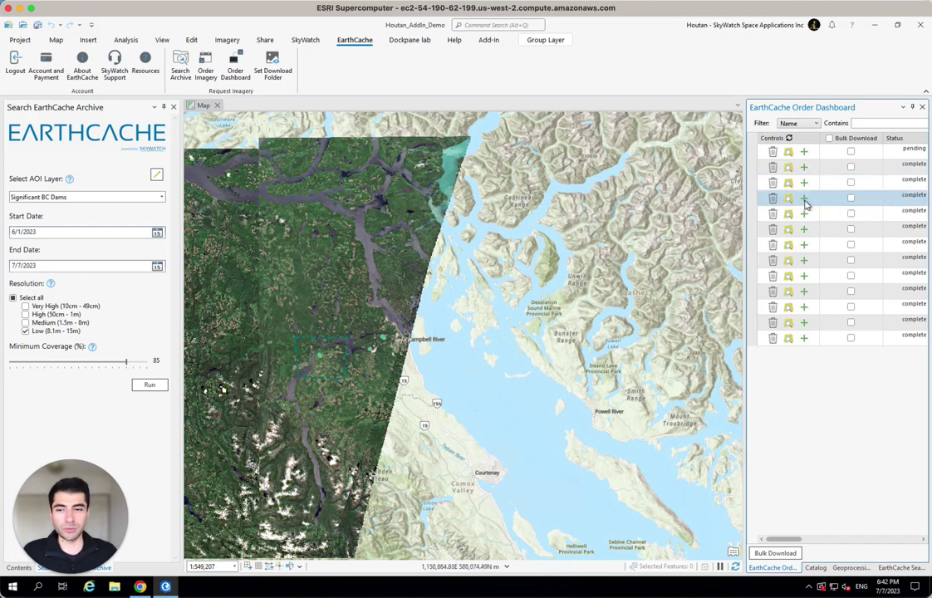
- Delete the EarthCache preview imagery layer and widen the order dashboard into a full table
left_click(10, 569)
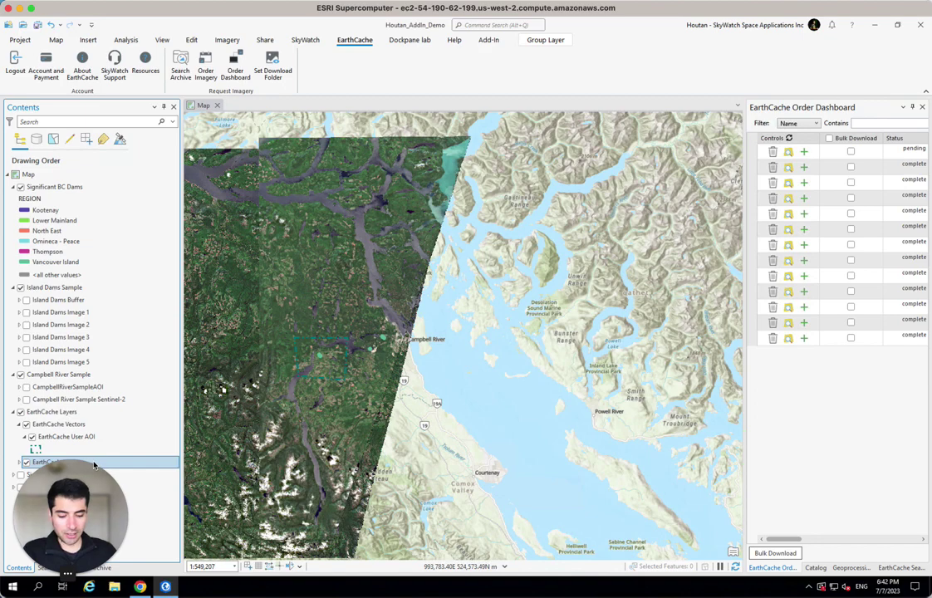
key("Delete")
left_click_drag(399, 411, 500, 408)
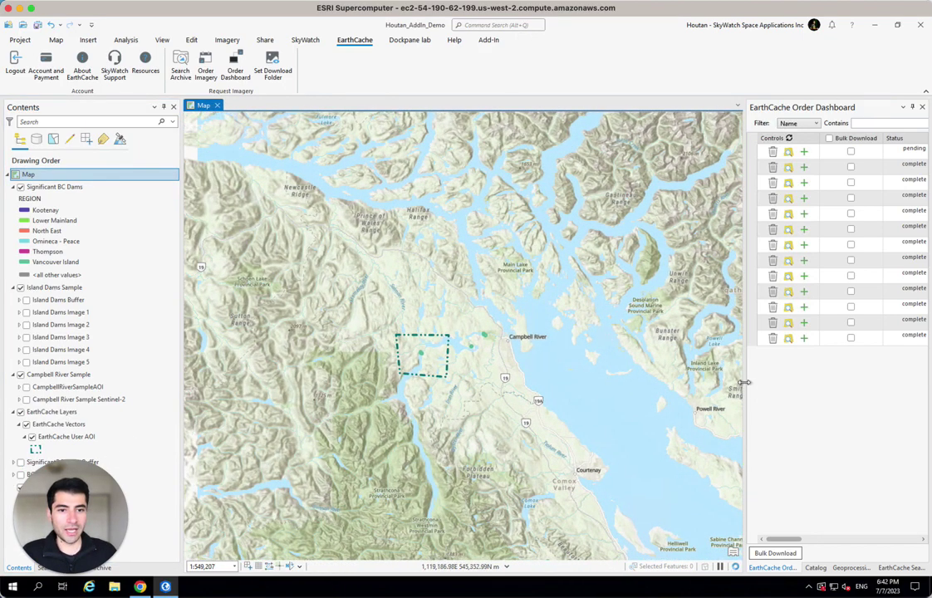
left_click_drag(735, 383, 295, 368)
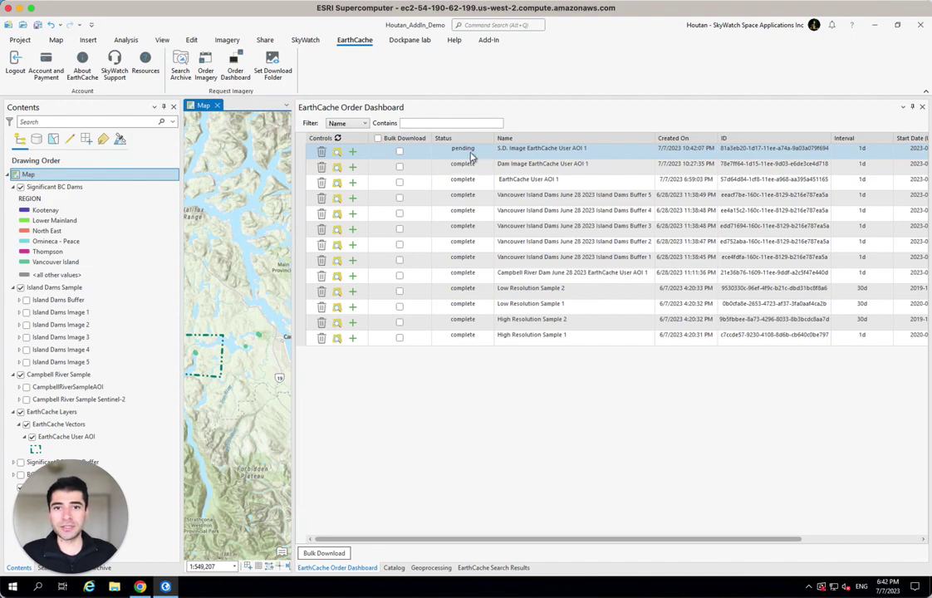
left_click(337, 139)
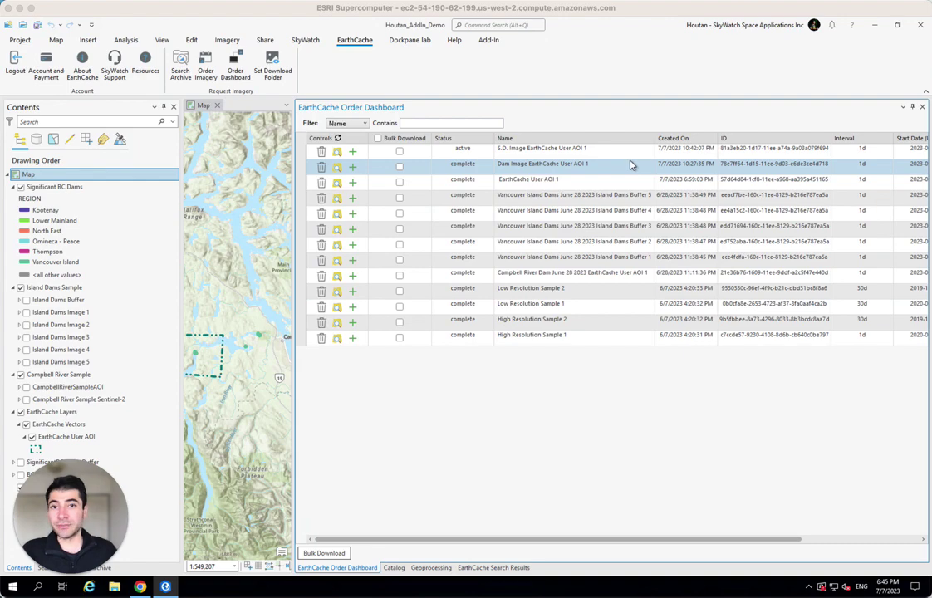
- Refresh order statuses and download the S.D. Image order's analytic raster onto the map
left_click(339, 138)
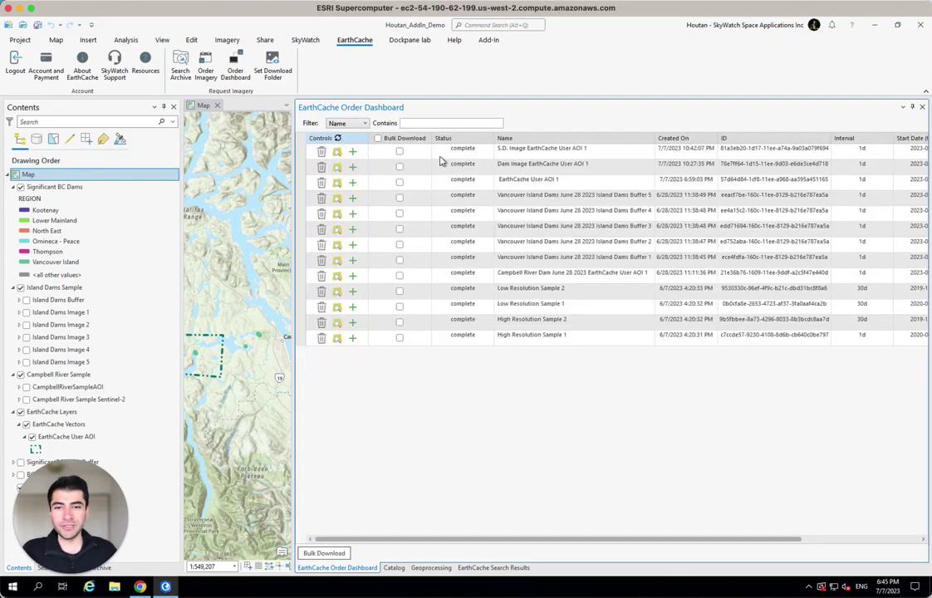
left_click(466, 155)
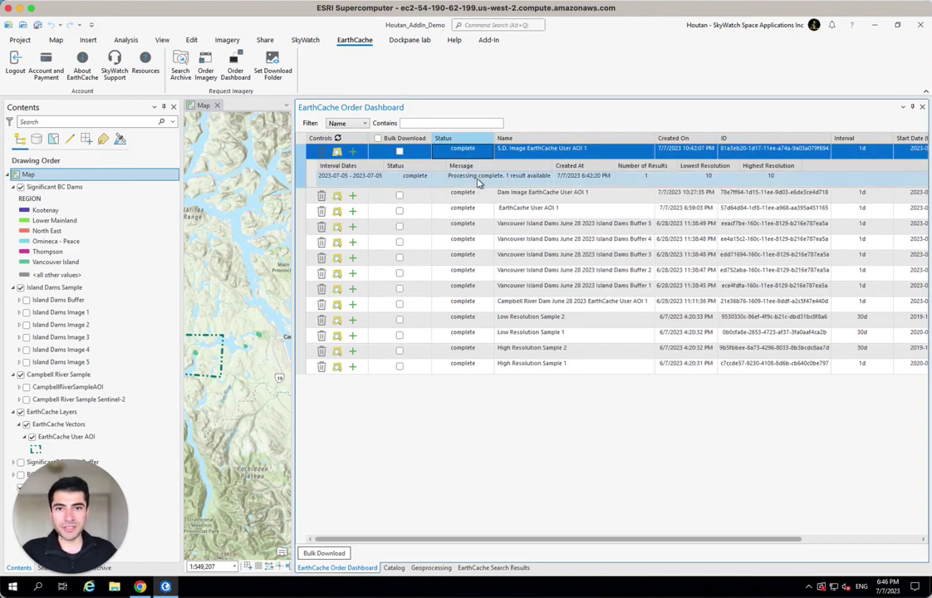
left_click(516, 179)
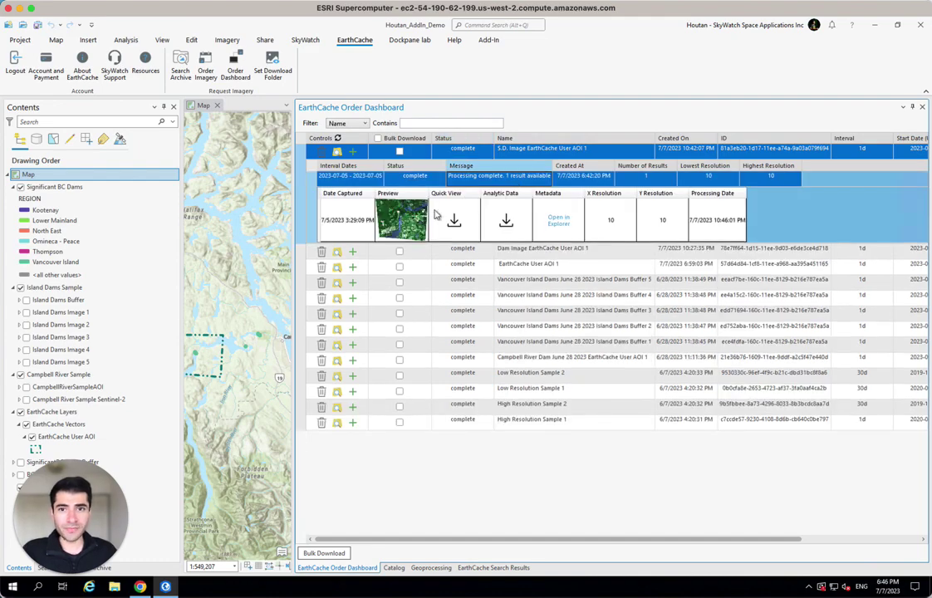
left_click(506, 223)
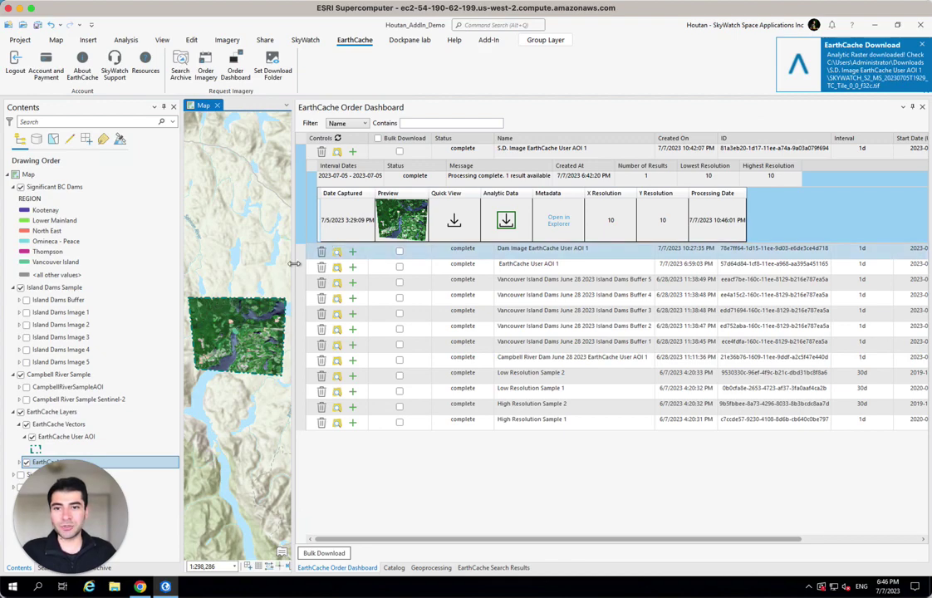
- Widen the map beside the dashboard and zoom in on Strathcona Dam in the image
left_click_drag(294, 264, 786, 254)
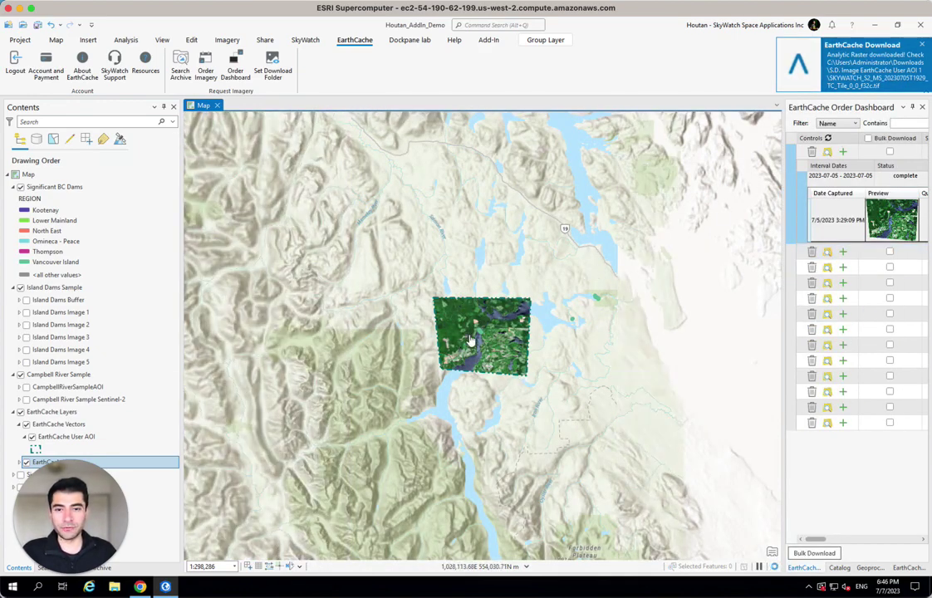
scroll(471, 340, "up", 2)
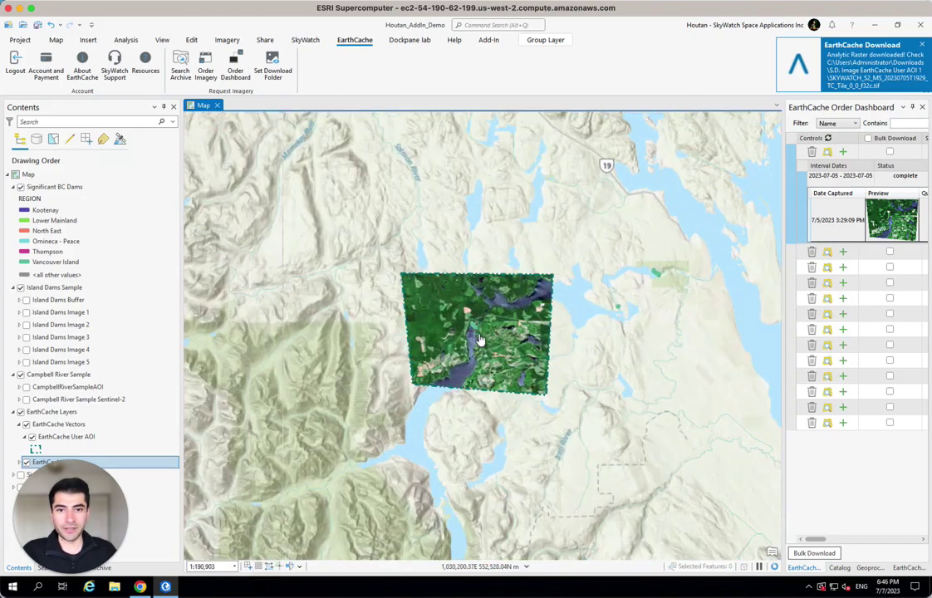
scroll(480, 339, "up", 3)
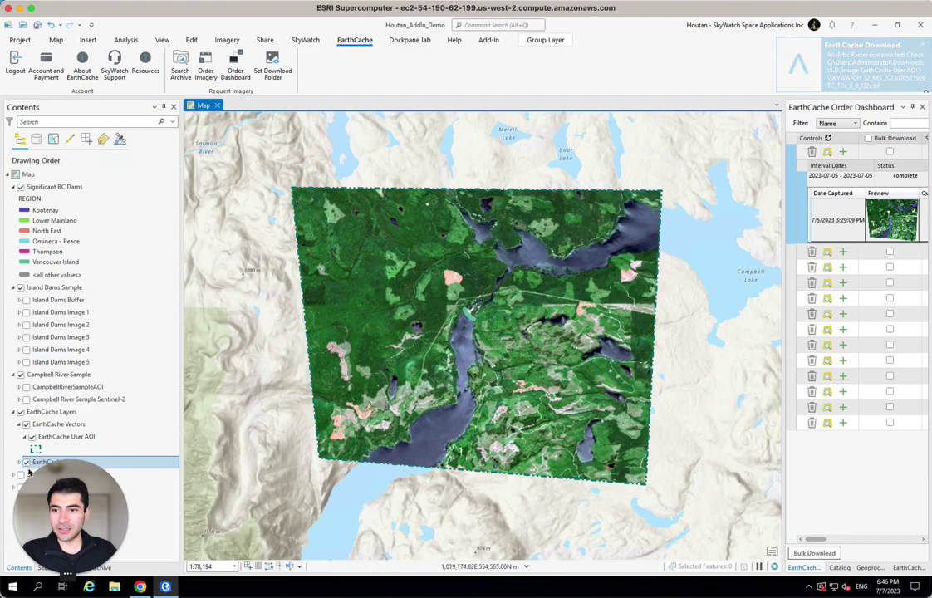
scroll(507, 316, "up", 3)
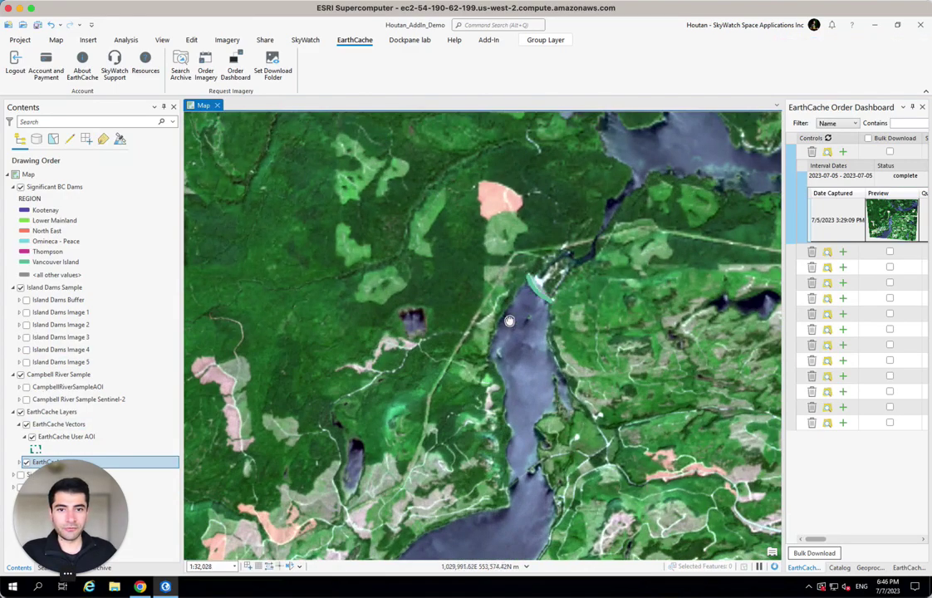
left_click_drag(509, 321, 397, 396)
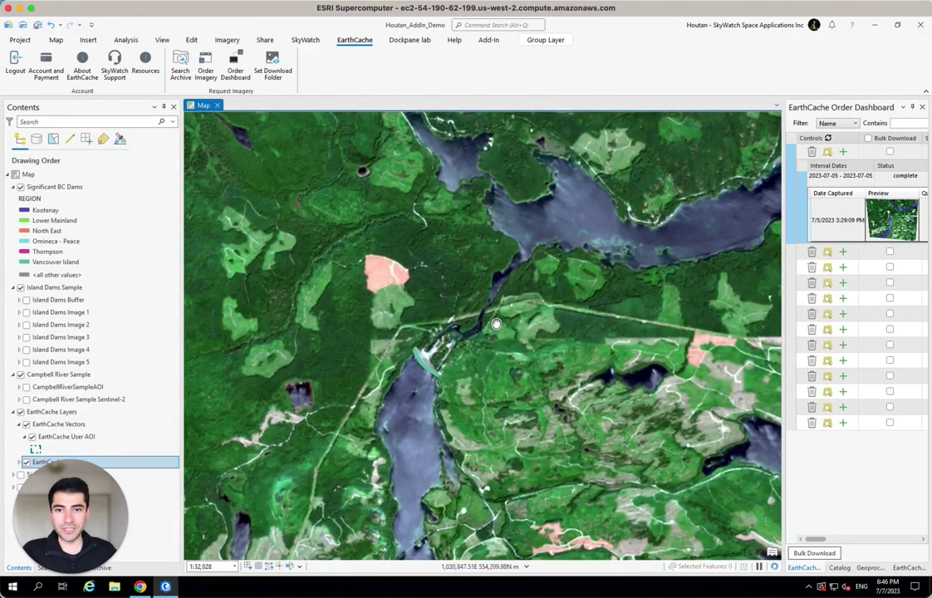
left_click_drag(496, 324, 537, 291)
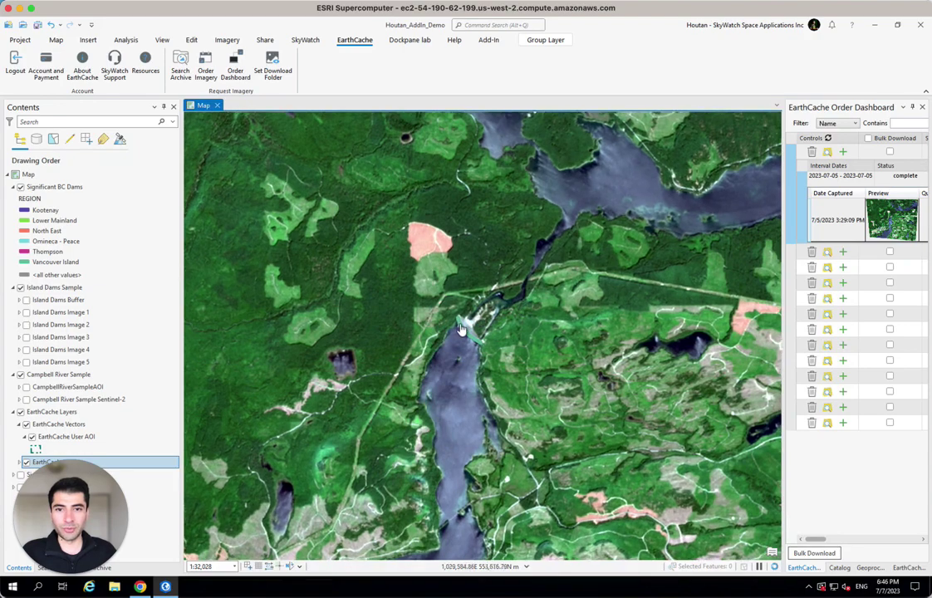
- Hide the Significant BC Dams layer and centre the view on the dam
scroll(461, 330, "up", 2)
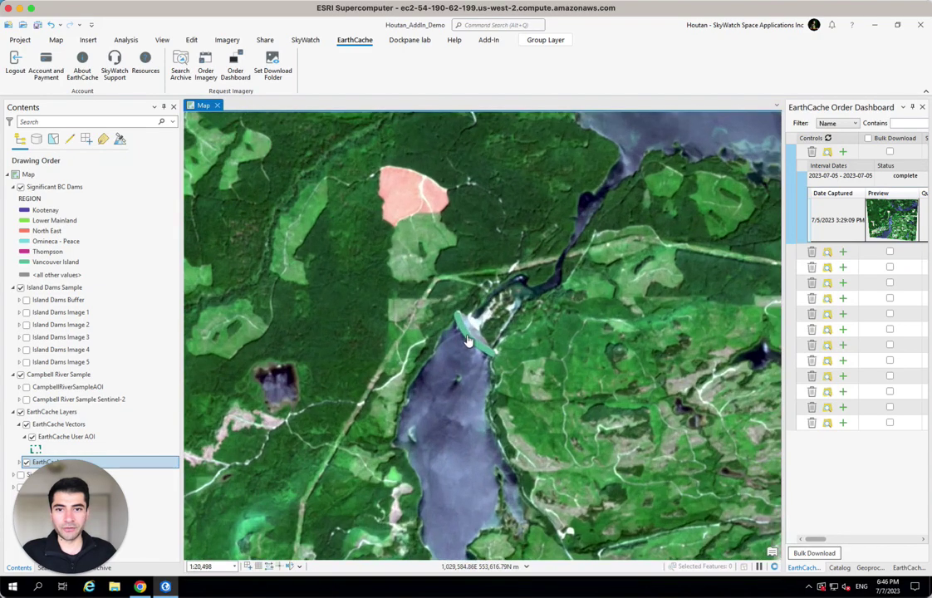
left_click(20, 188)
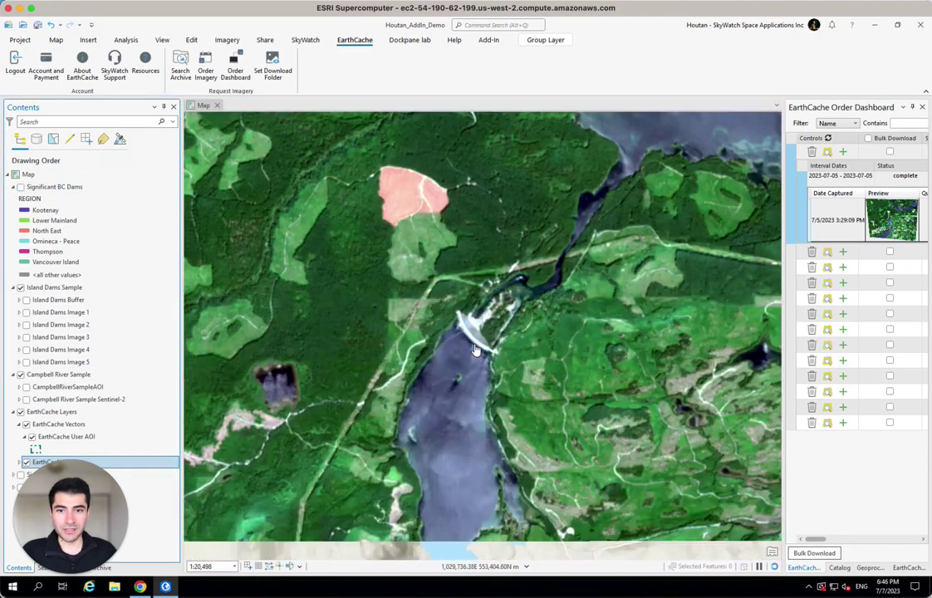
left_click_drag(475, 351, 474, 335)
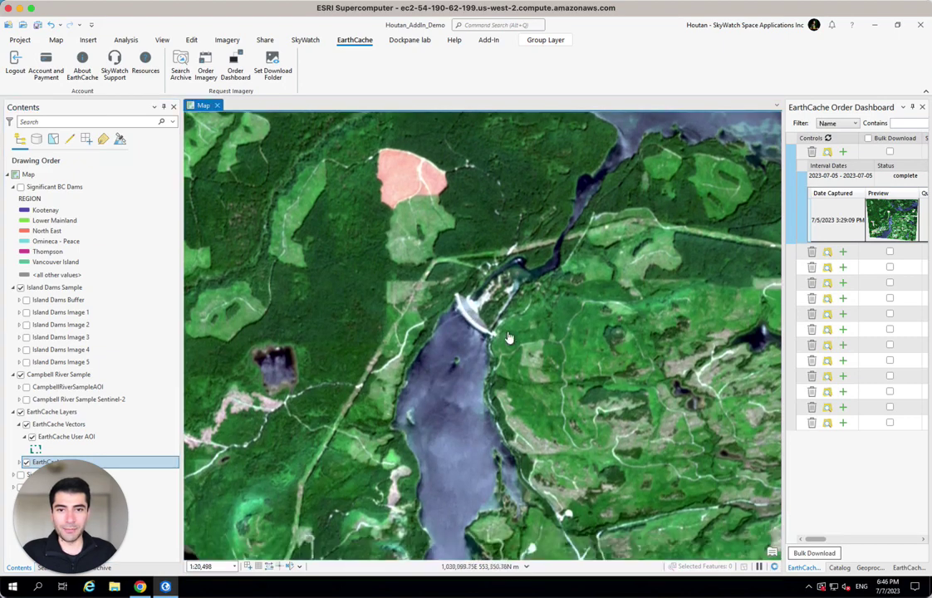